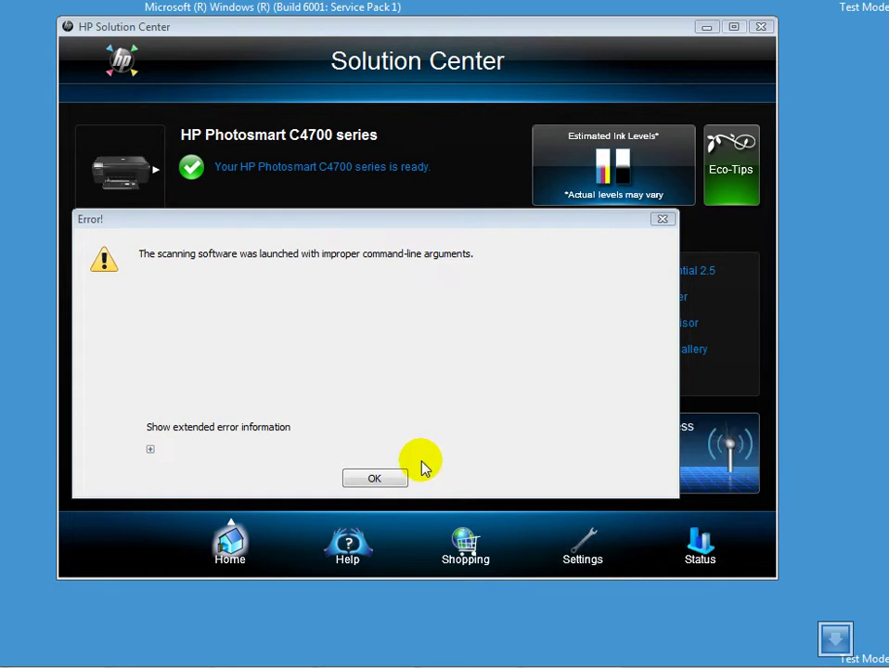
Step: Dismiss the 'improper command-line arguments' scan error in HP Solution Center
left_click(375, 479)
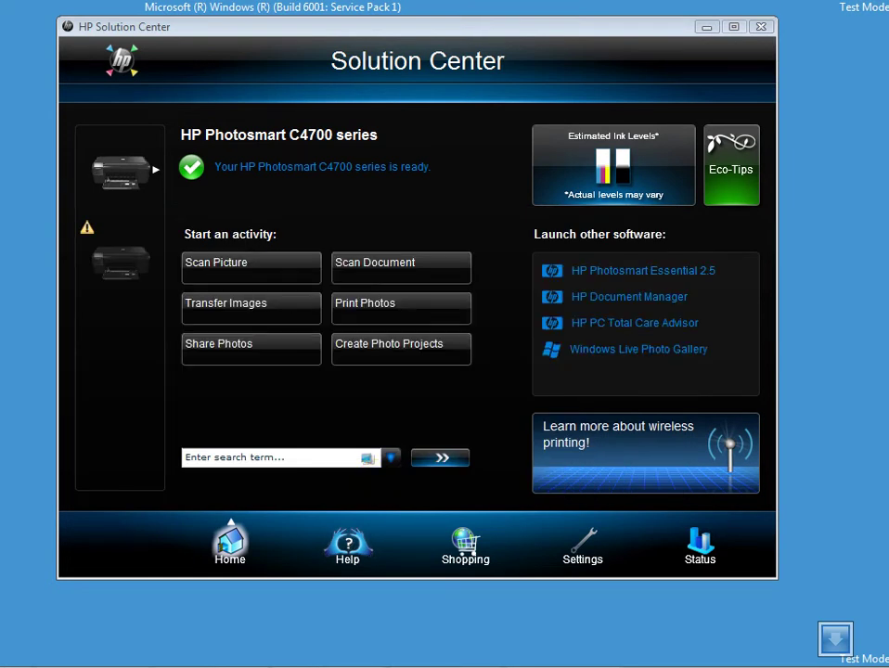
Step: Bring Registry Editor forward and collapse the key tree back to its root
left_click(360, 654)
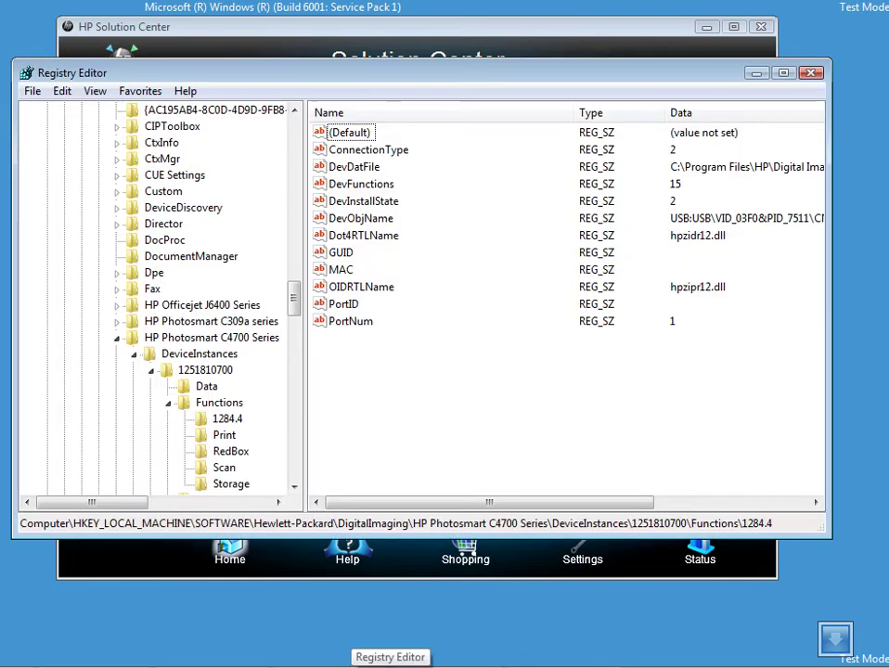
left_click(209, 388)
key("Left")
key("Left")
key("Left")
key("Left")
key("Left")
key("Left")
key("Left")
key("Left")
key("Left")
key("Left")
key("Left")
key("Left")
key("Left")
key("Left")
key("Left")
key("Left")
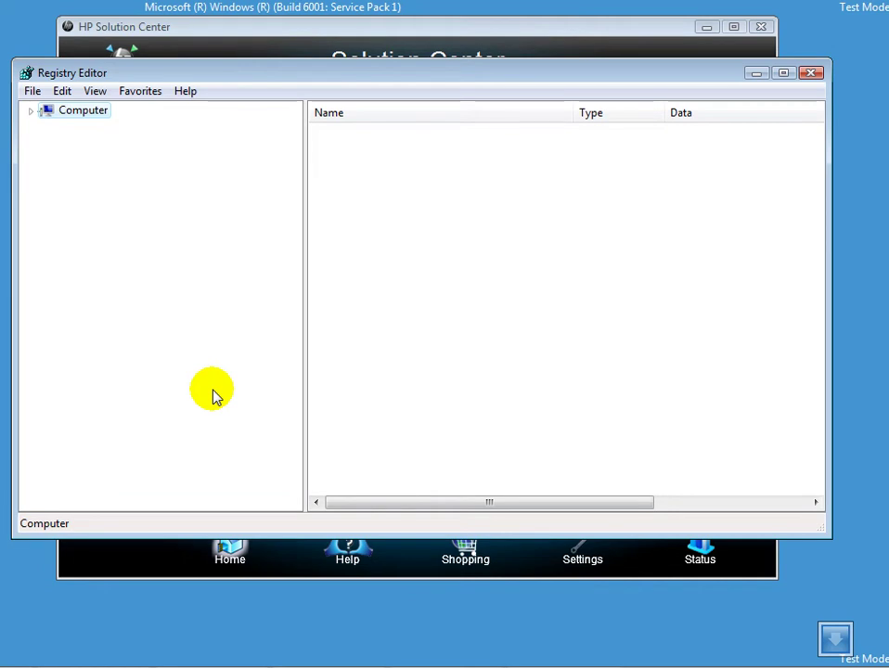
Step: Navigate the tree to HKEY_LOCAL_MACHINE\SOFTWARE\Hewlett-Packard\DigitalImaging
key("Right")
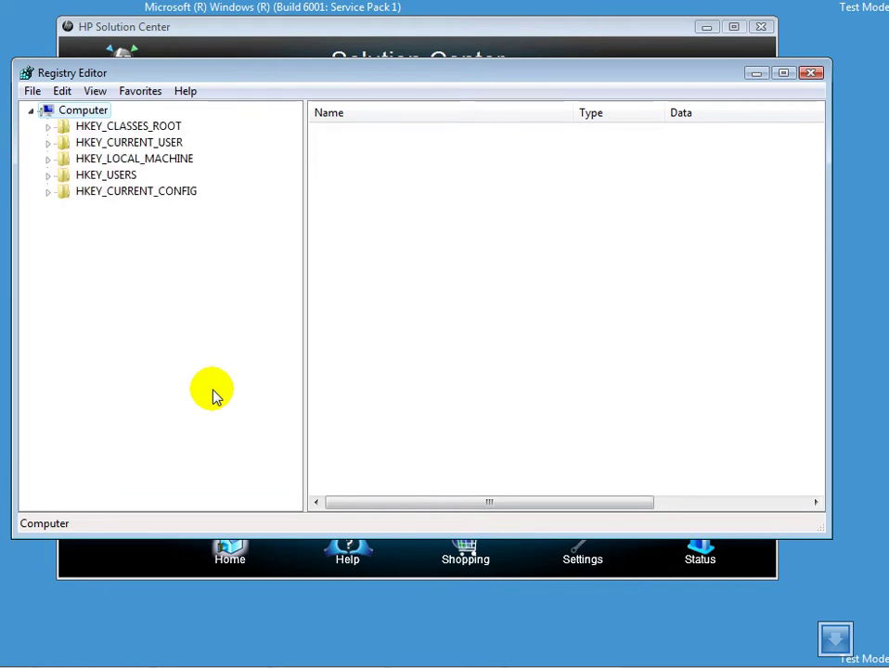
key("Down")
key("Down")
key("Down")
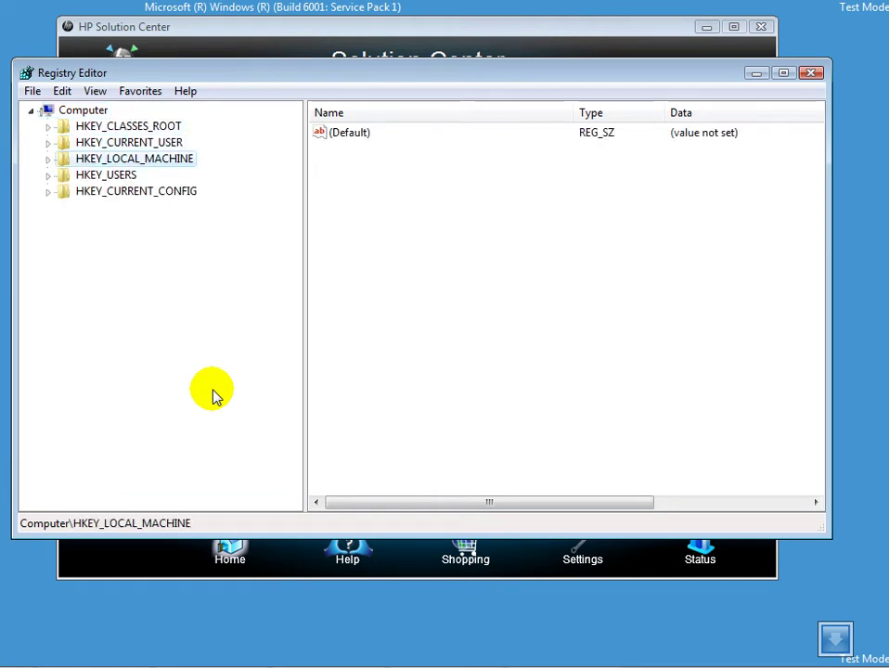
key("Right")
key("Down")
key("Down")
key("Down")
key("Down")
key("Down")
key("Down")
key("Right")
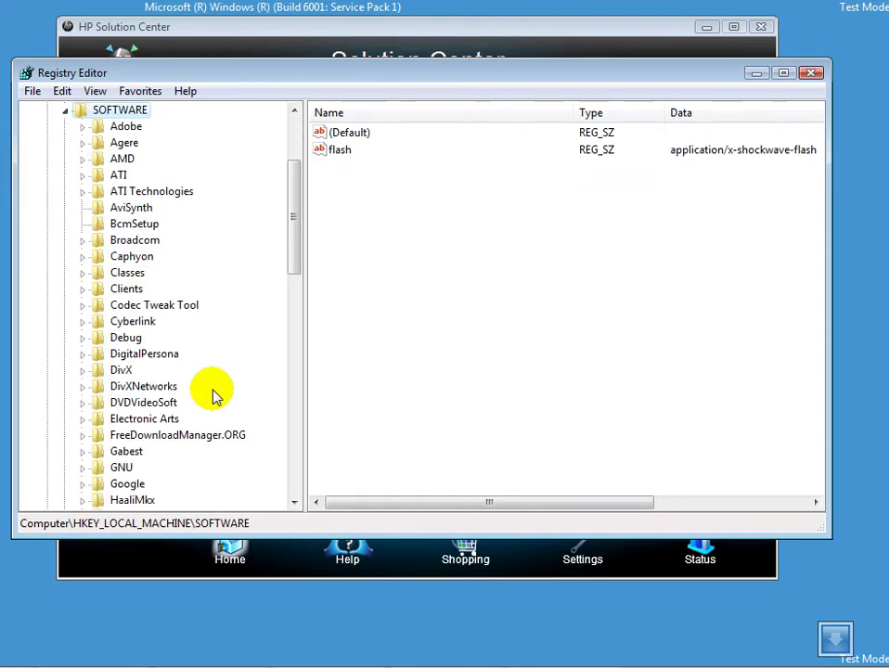
key("h")
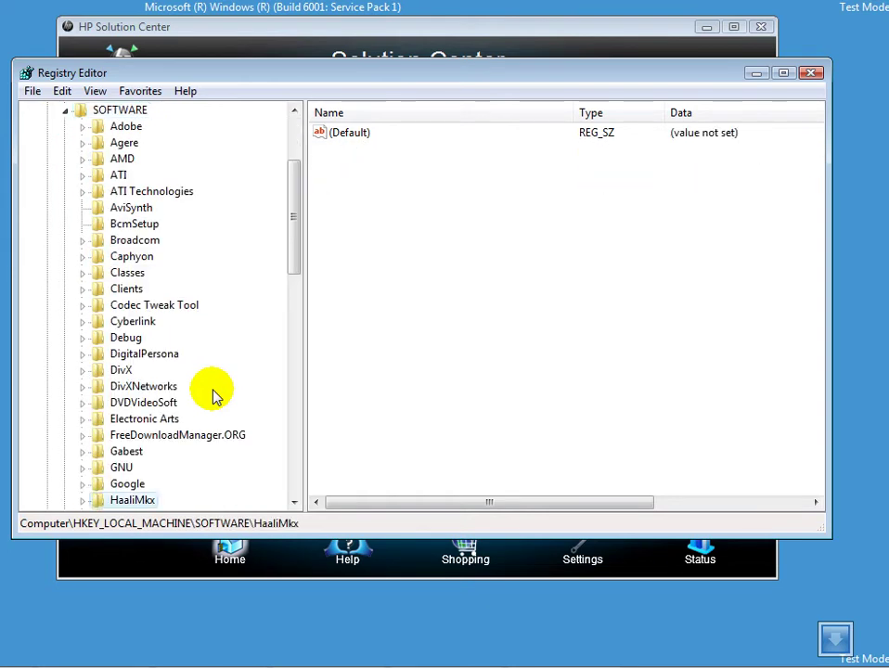
key("Down")
key("Down")
key("Up")
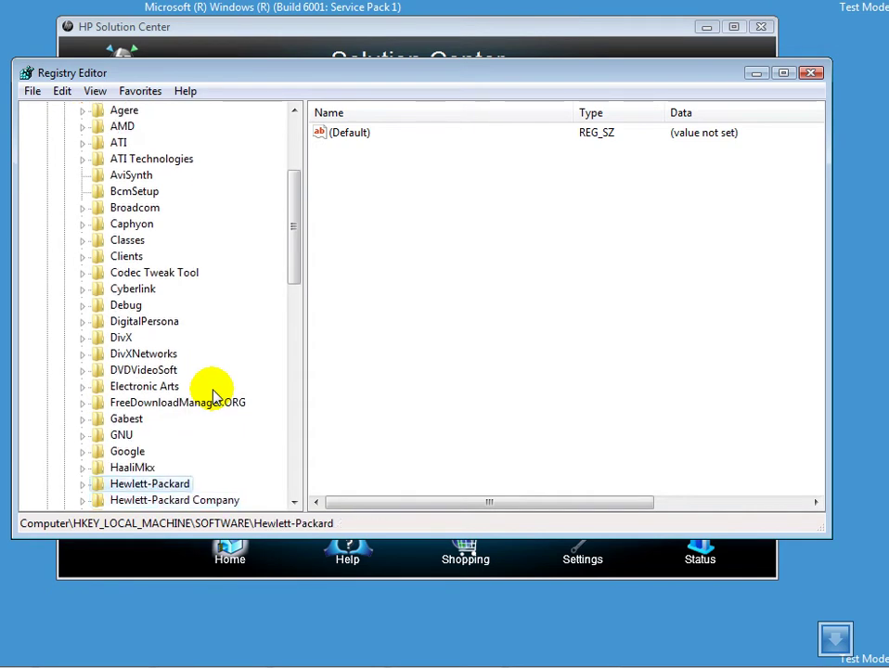
key("Right")
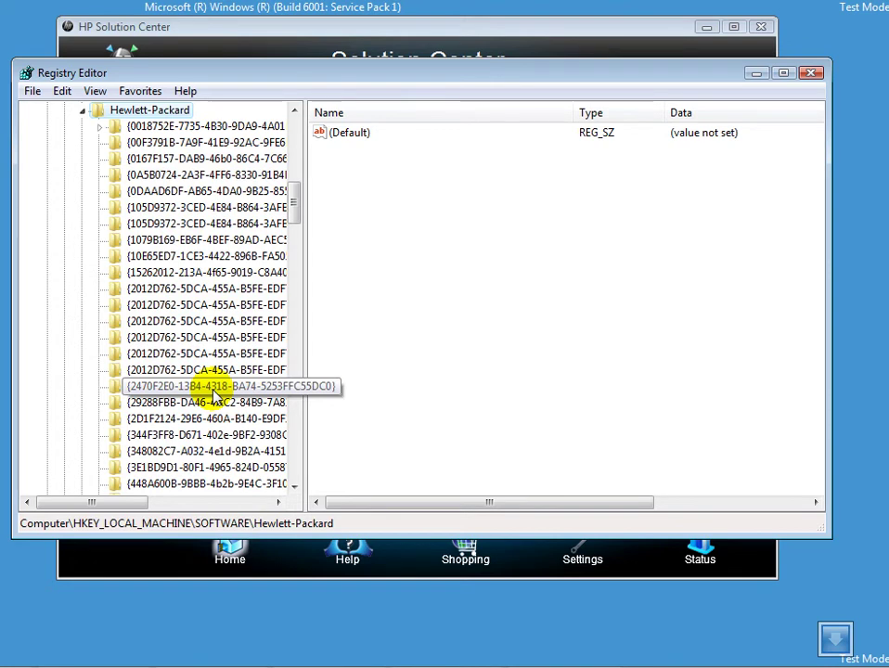
key("d")
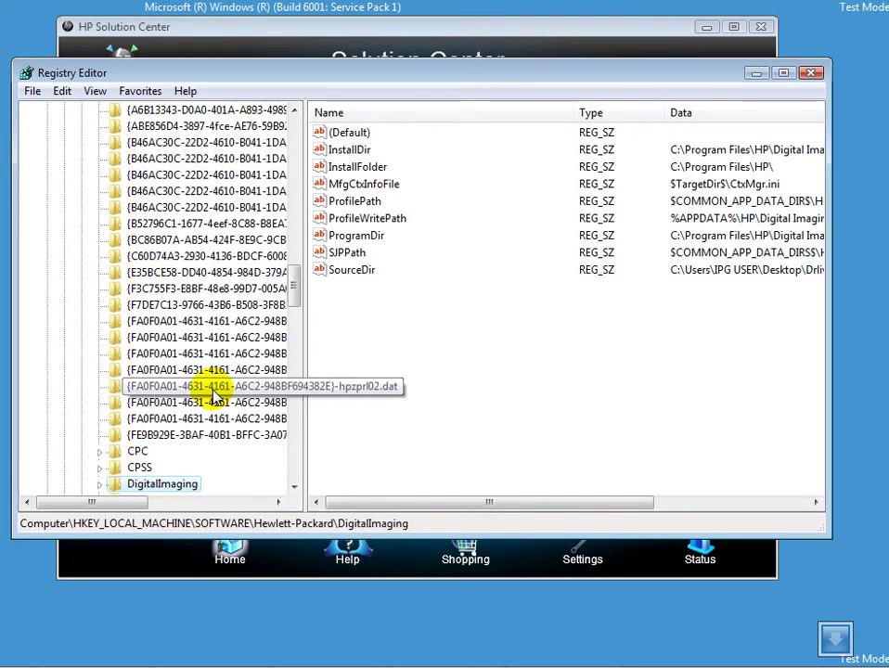
key("Right")
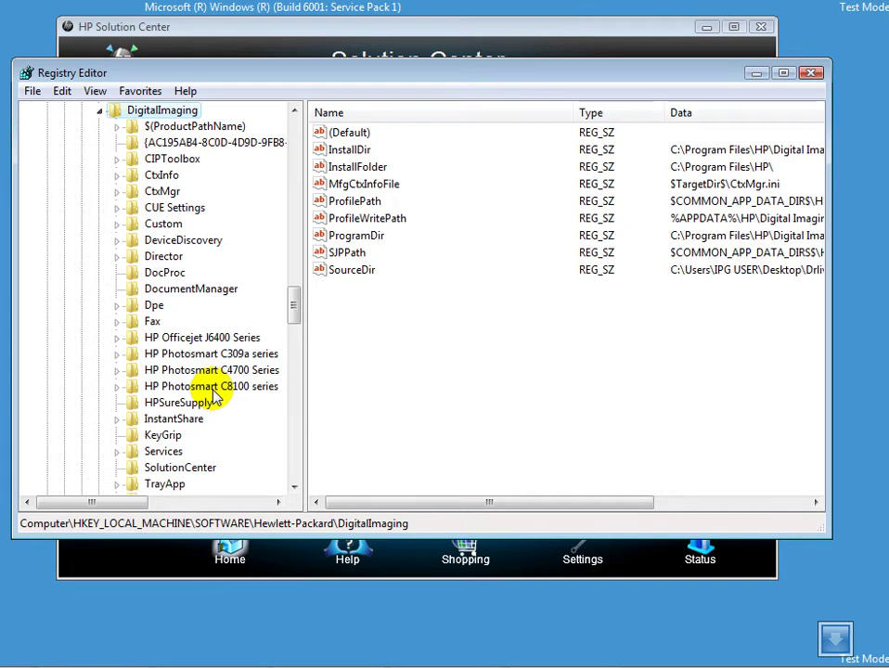
key("Down")
key("Down")
key("Down")
key("Down")
key("Down")
key("Down")
key("Down")
key("Down")
key("Down")
key("Down")
key("Down")
key("Down")
key("Down")
key("Down")
key("Down")
key("Down")
key("Down")
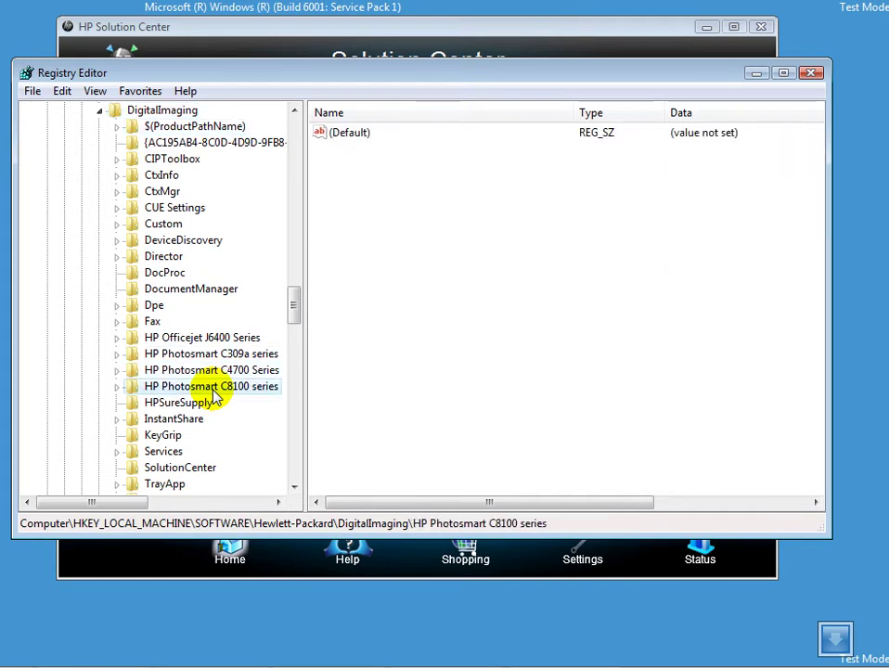
key("Up")
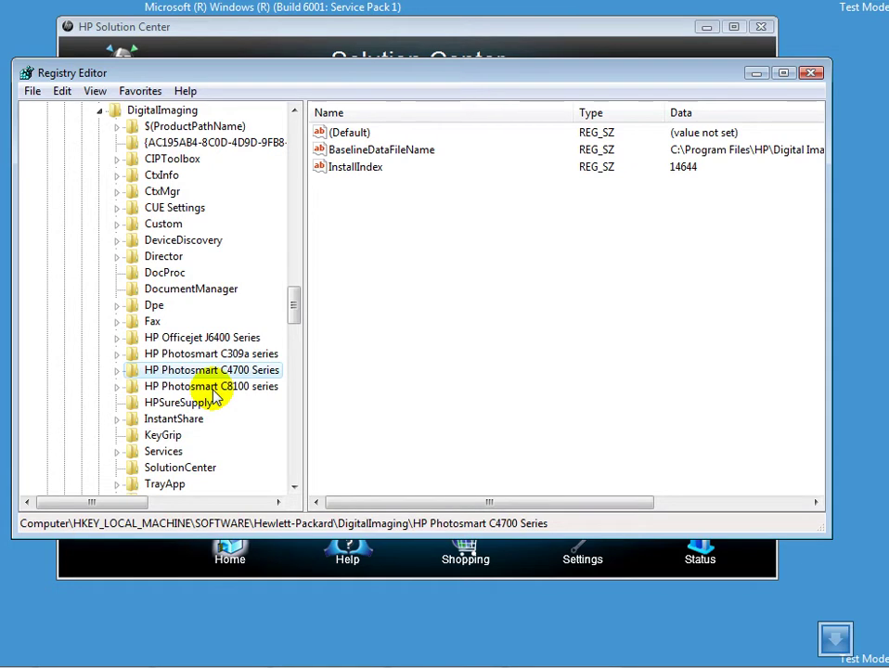
key("Right")
key("Down")
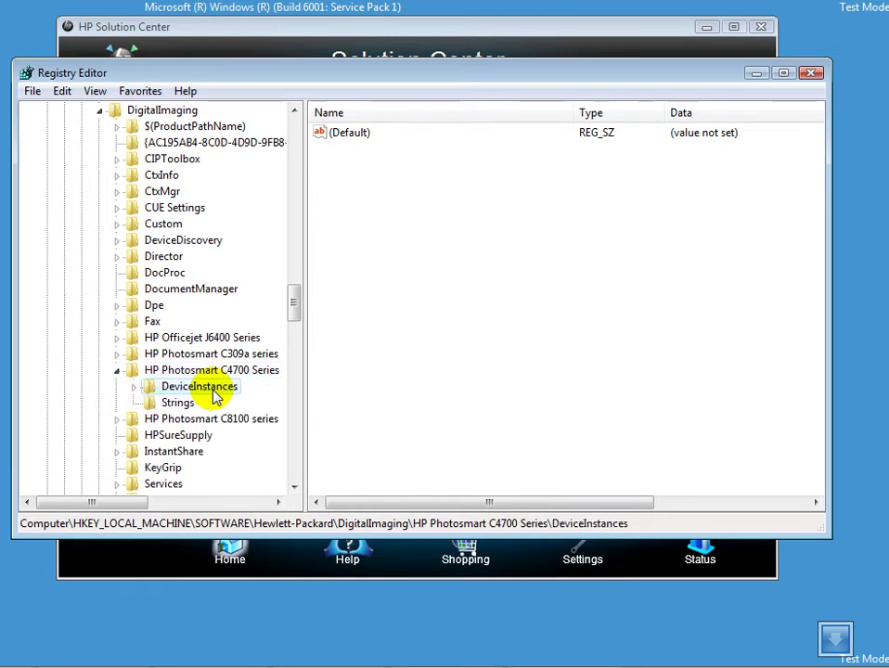
key("Right")
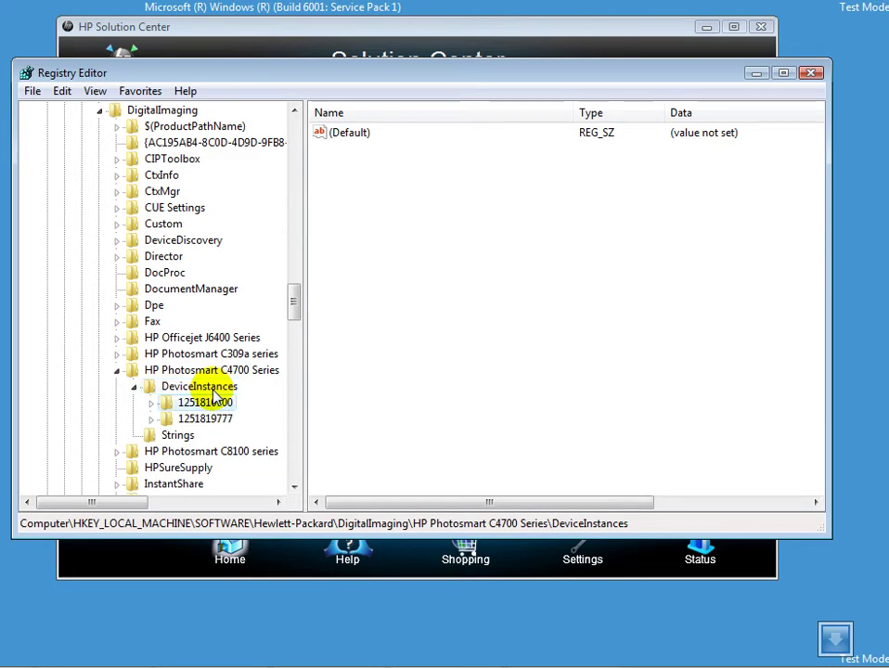
key("Down")
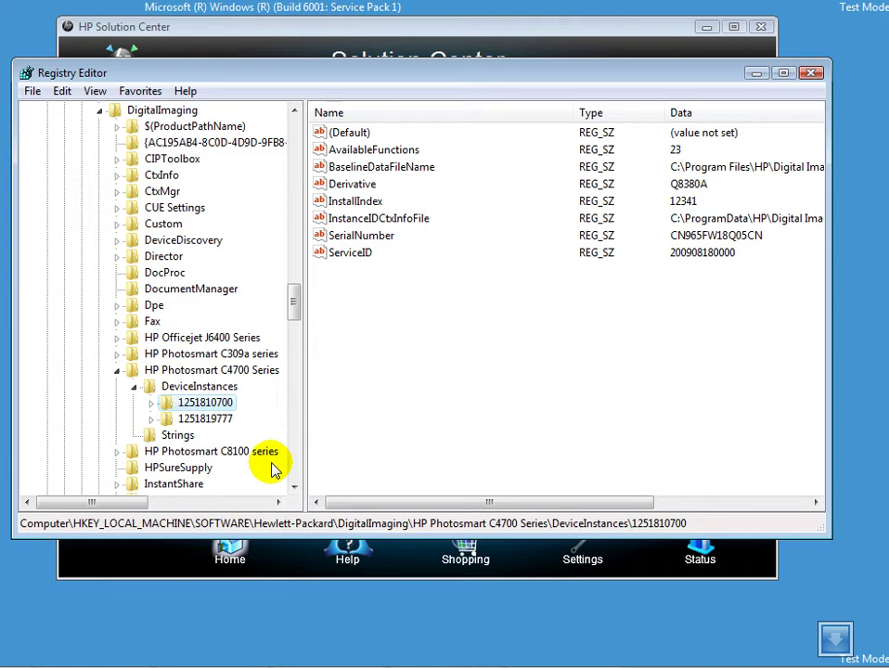
key("Right")
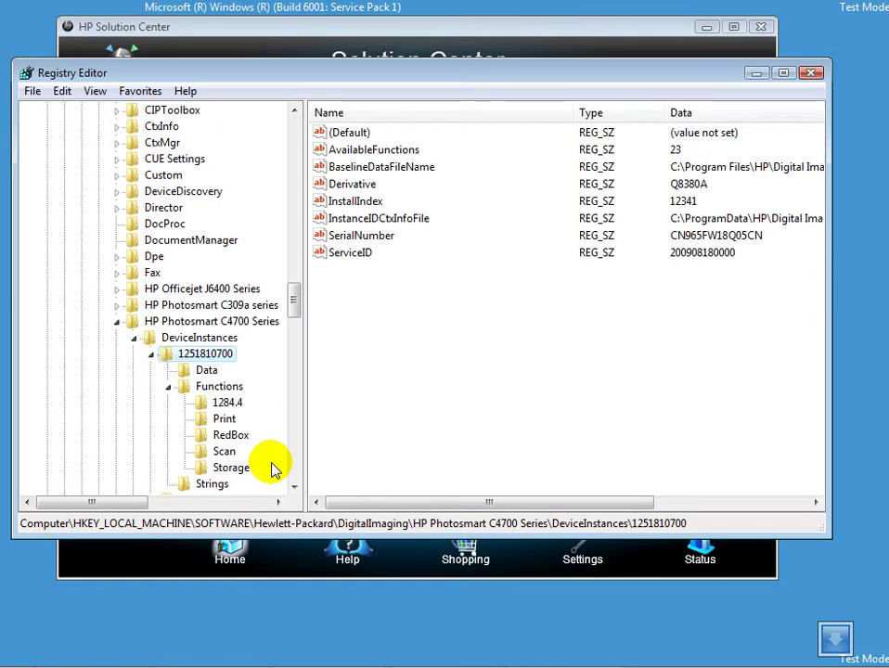
key("Down")
Step: Select the Functions\1284.4 key to review its values, including the empty PortID
key("Down")
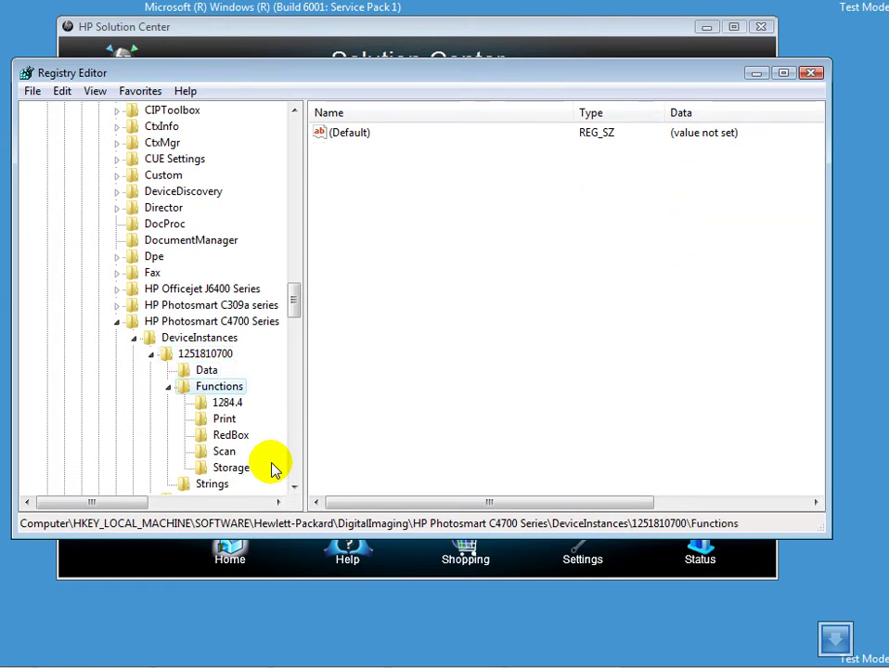
key("Down")
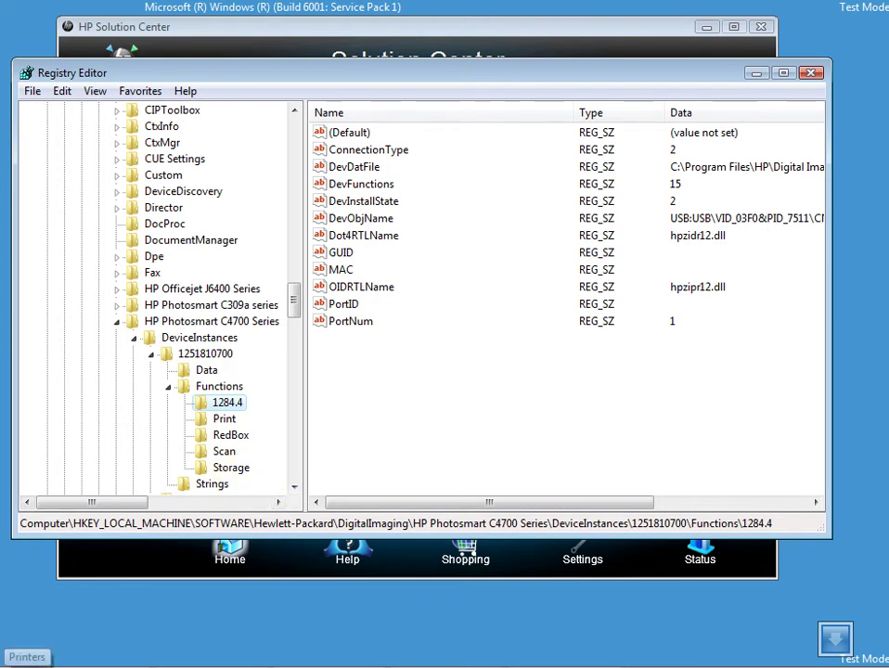
Step: Open the Printers folder and bring up the HP Photosmart C4700 series shortcut menu
left_click(23, 657)
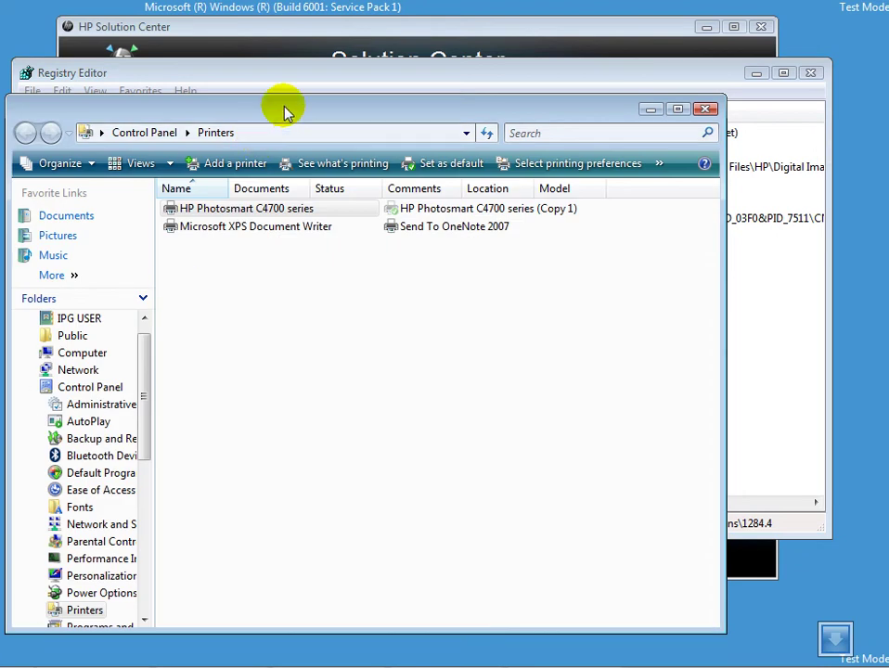
left_click_drag(298, 106, 343, 84)
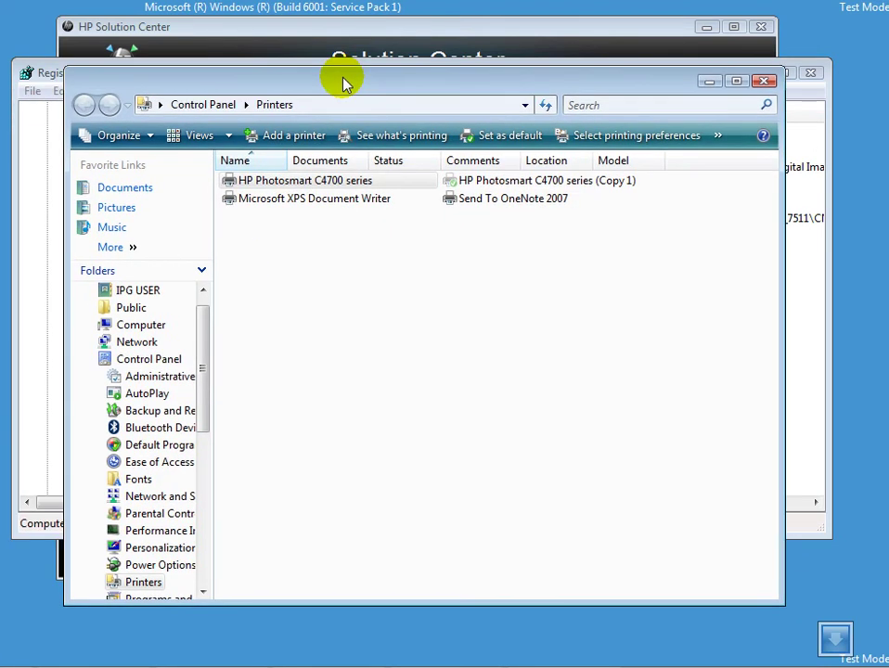
right_click(321, 184)
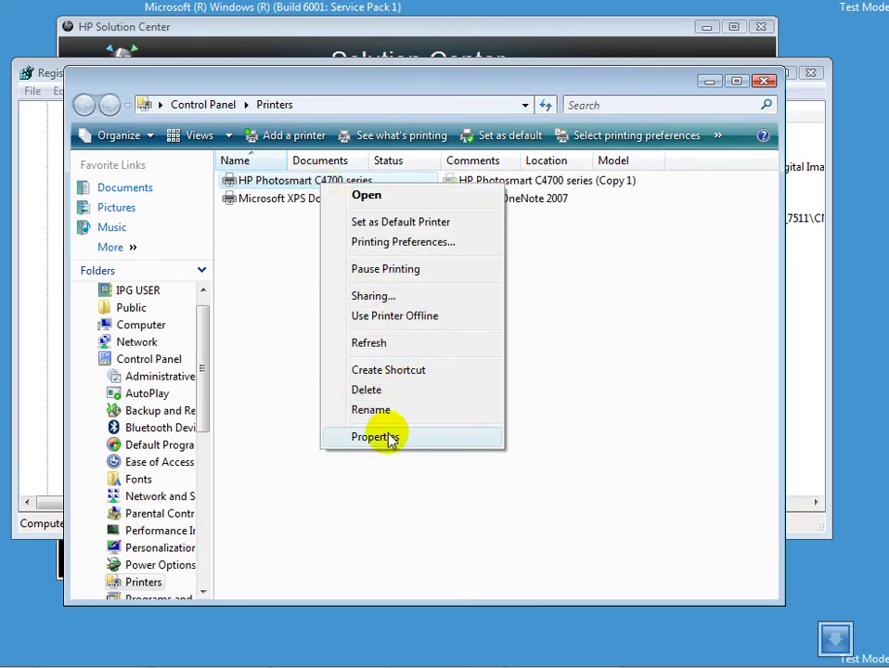
Step: In the C4700's Properties Ports tab, locate DOT4_001 and widen the Description column
left_click(390, 438)
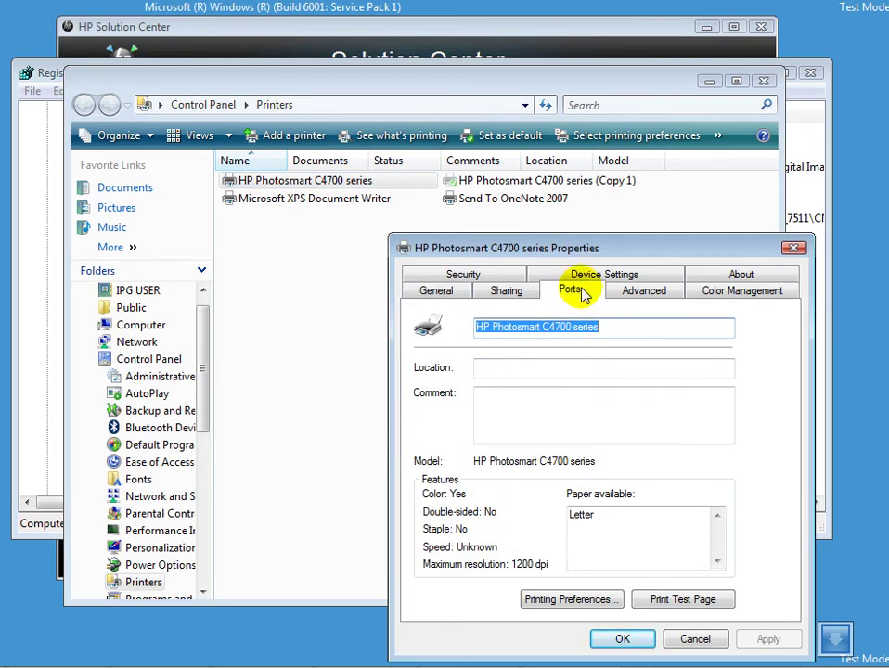
left_click(575, 291)
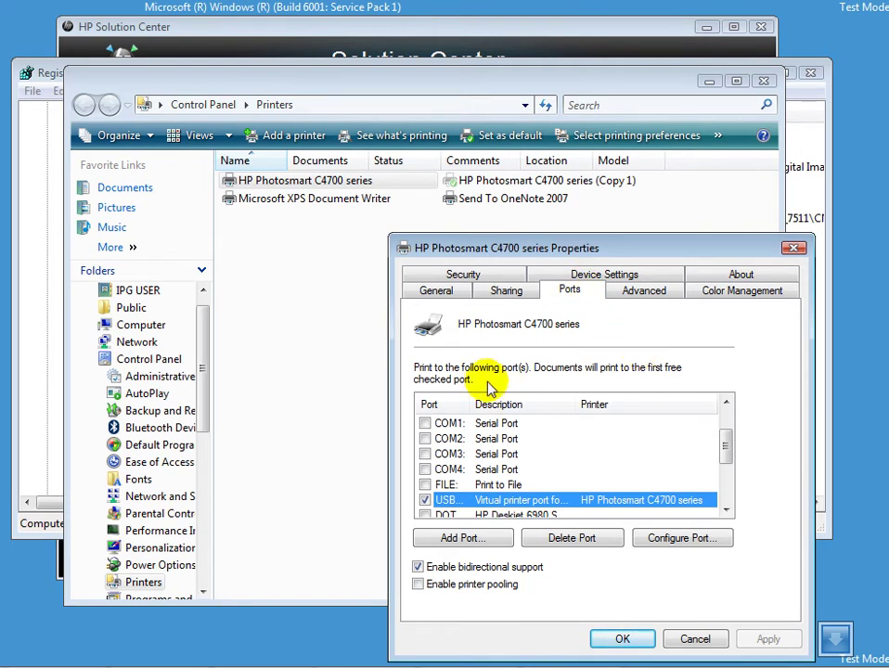
left_click_drag(472, 400, 520, 406)
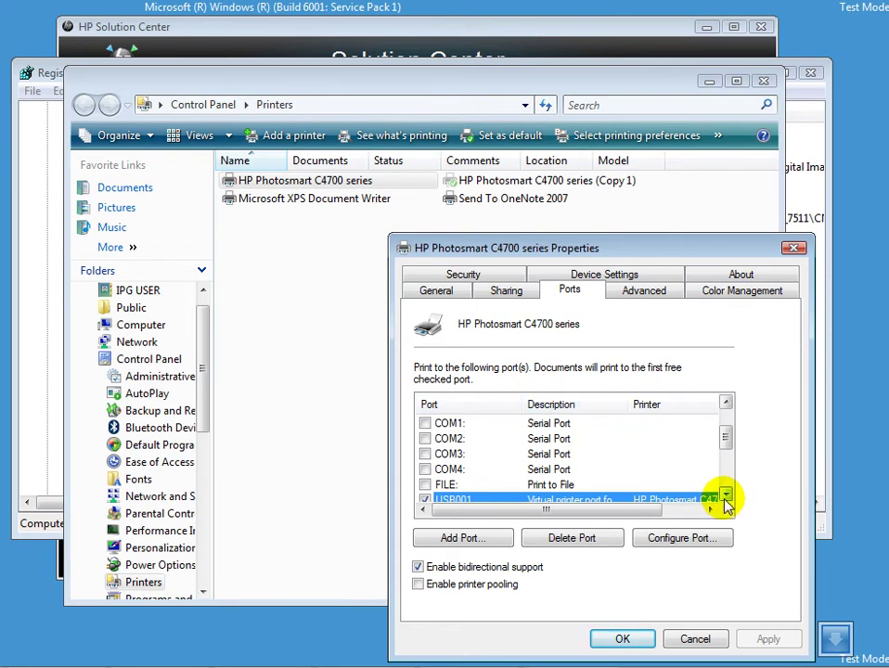
scroll(726, 501, "down", 1)
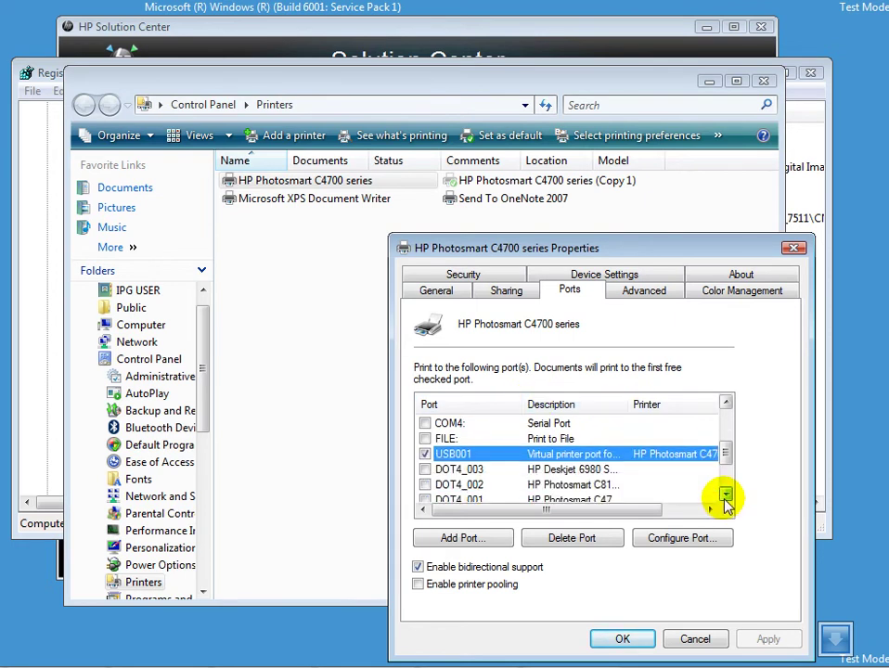
left_click(725, 495)
left_click(725, 495)
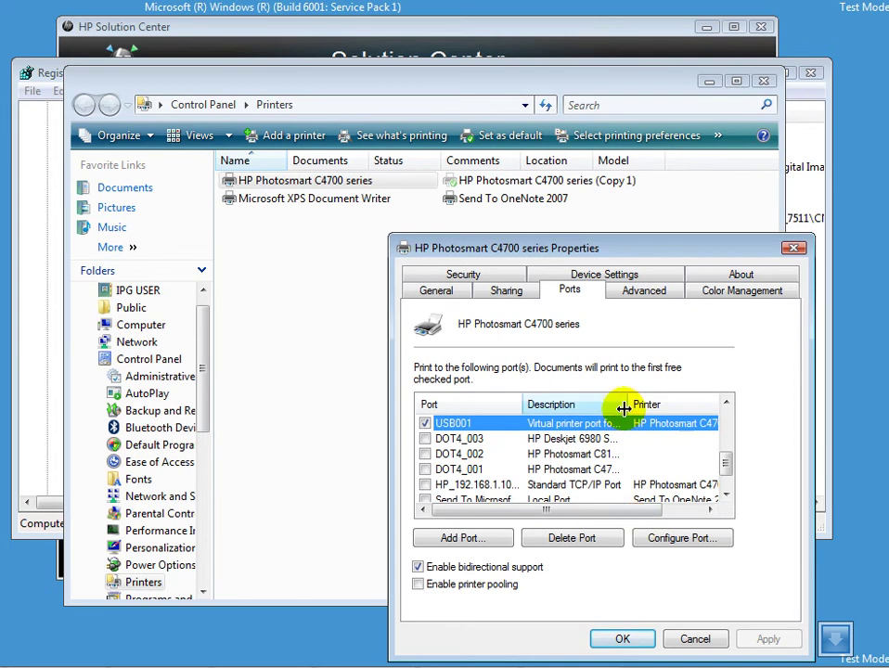
left_click_drag(626, 405, 645, 404)
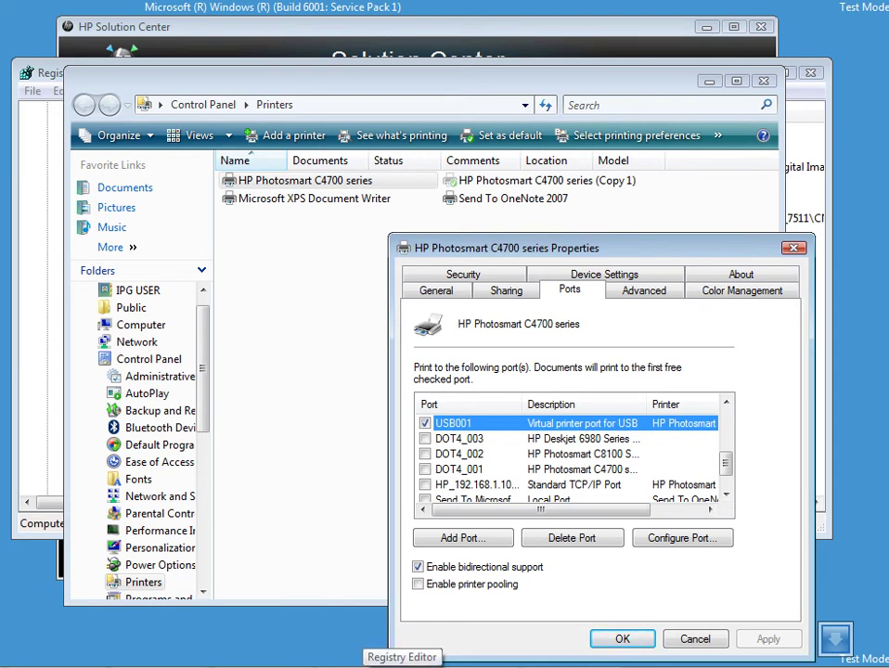
Step: Set the 1284.4 key's PortID value to DOT4_001 and refresh the registry view
left_click(401, 664)
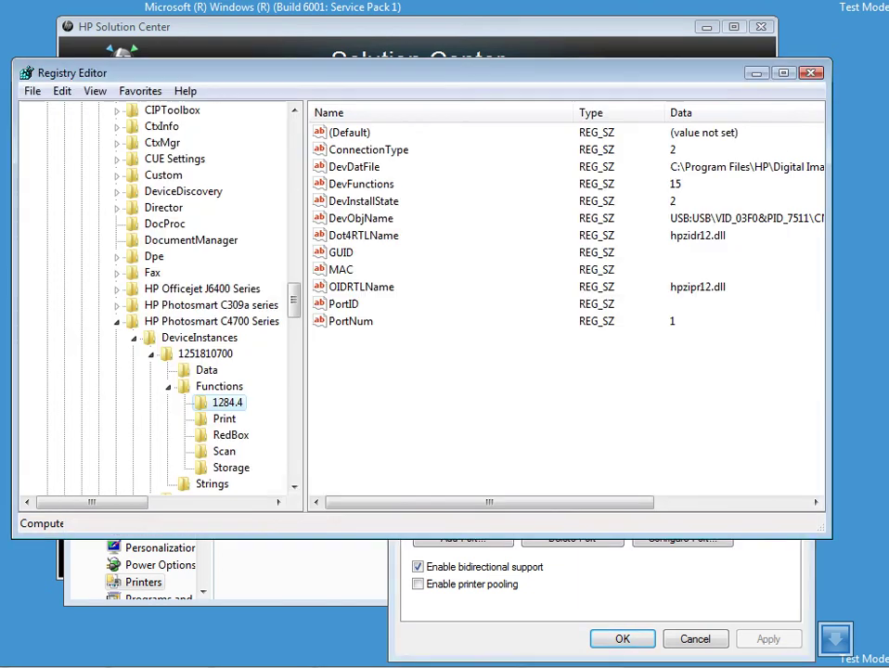
double_click(342, 305)
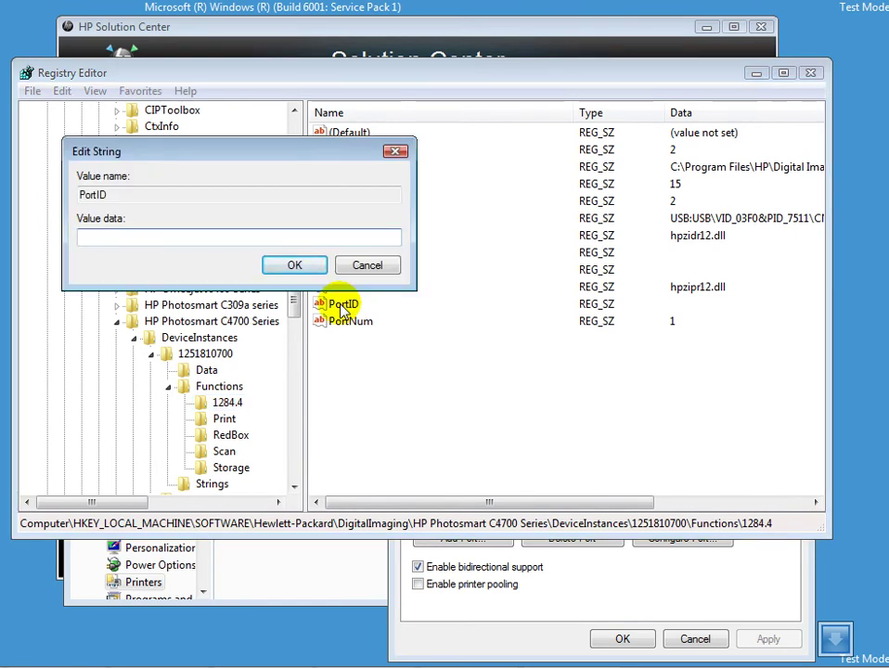
type("DOT4_001")
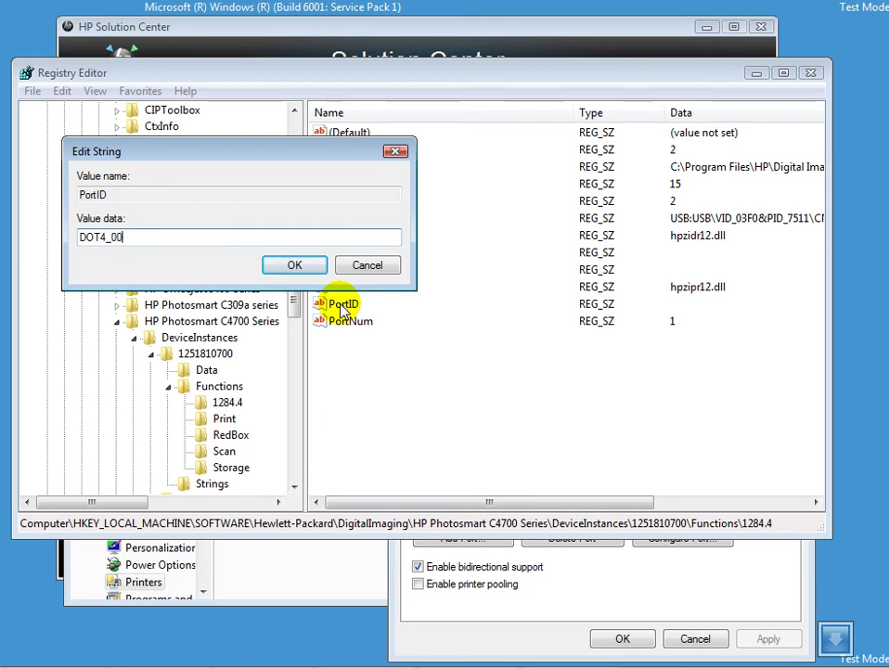
left_click(296, 268)
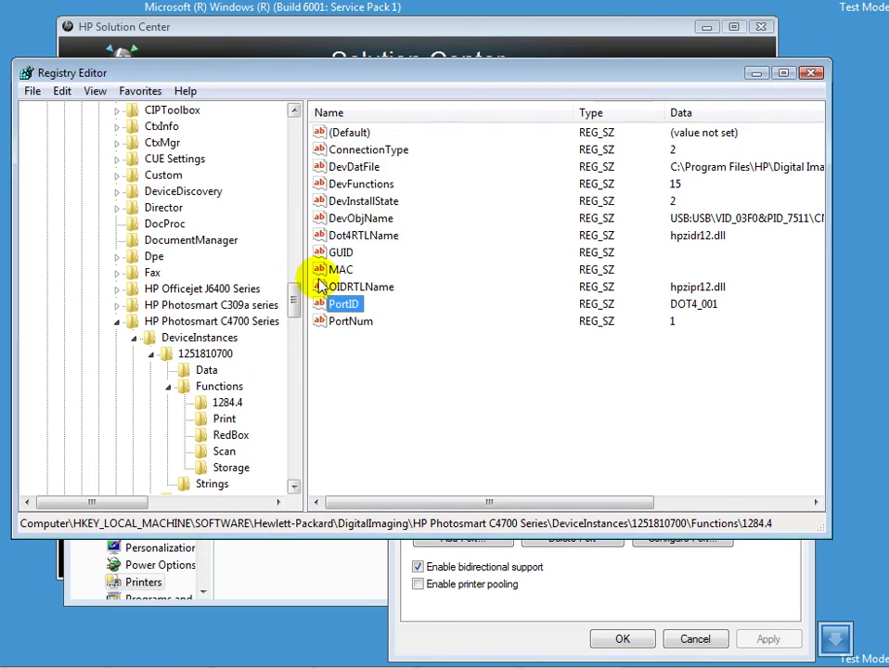
key("F5")
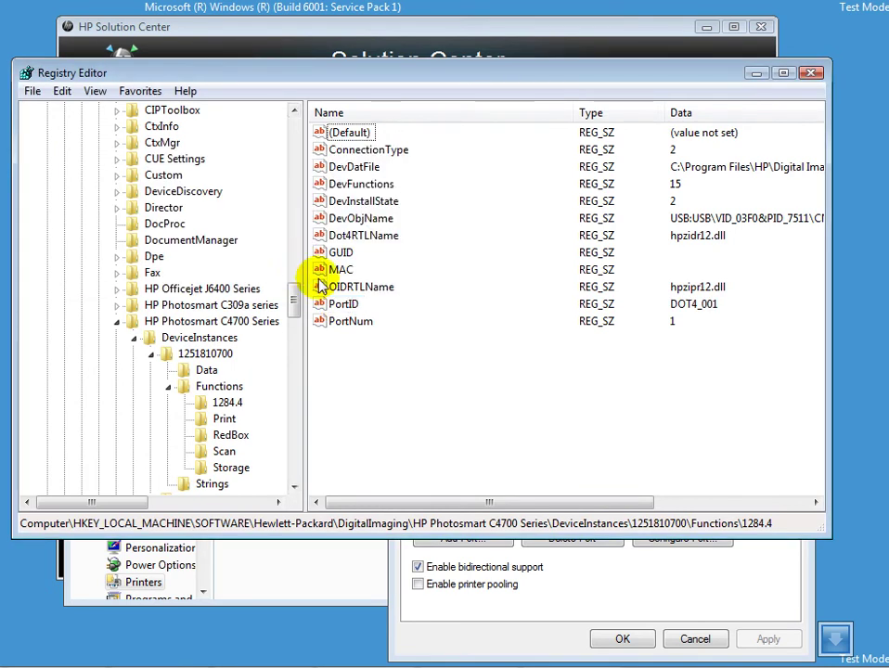
Step: Open the C4700's Scan function key and select its empty ImagingClassIndex value
left_click(224, 453)
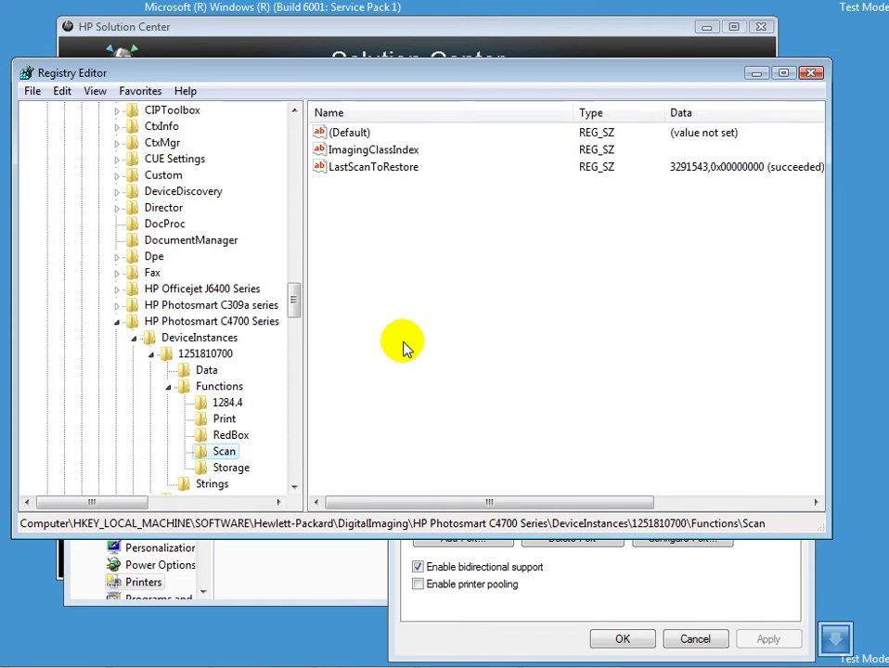
left_click(380, 153)
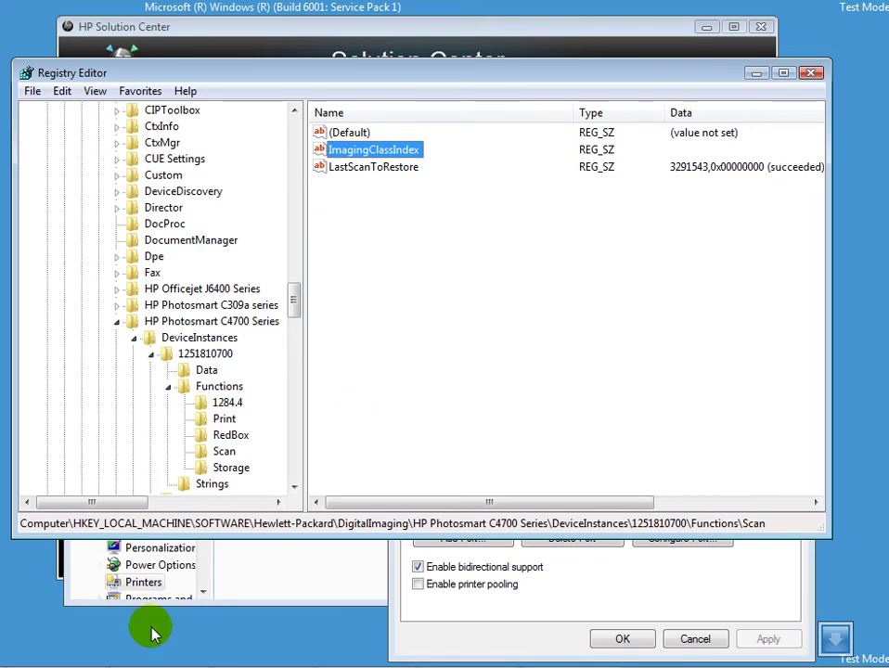
left_click(97, 657)
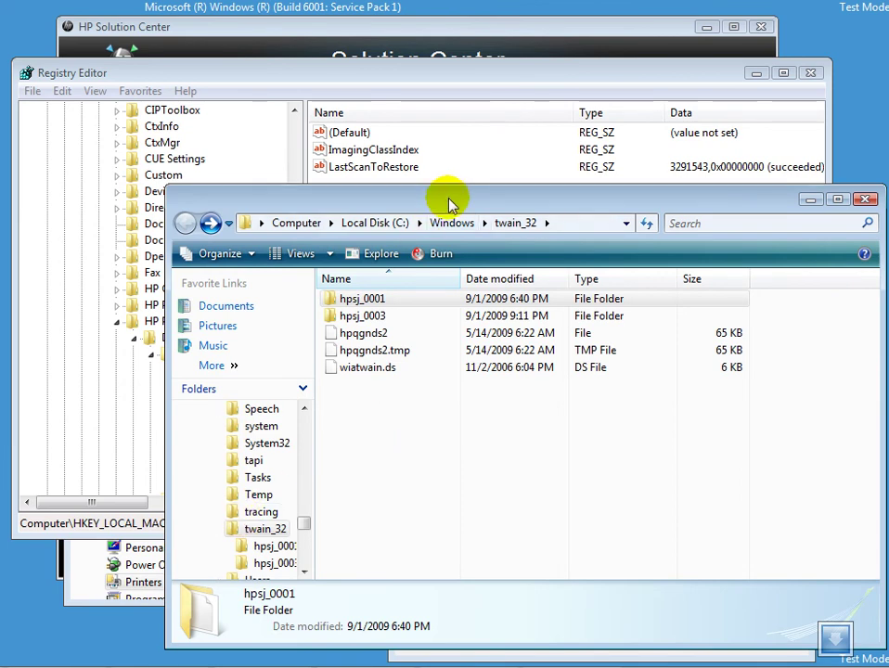
left_click_drag(450, 202, 371, 164)
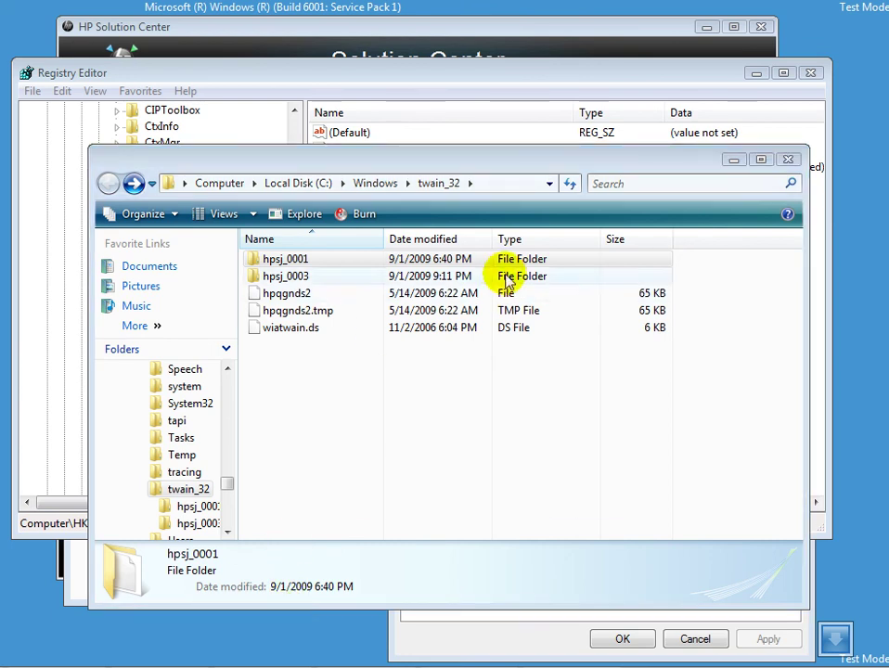
Step: Set ImagingClassIndex under the Scan key to 0001 and refresh the registry view
left_click(735, 164)
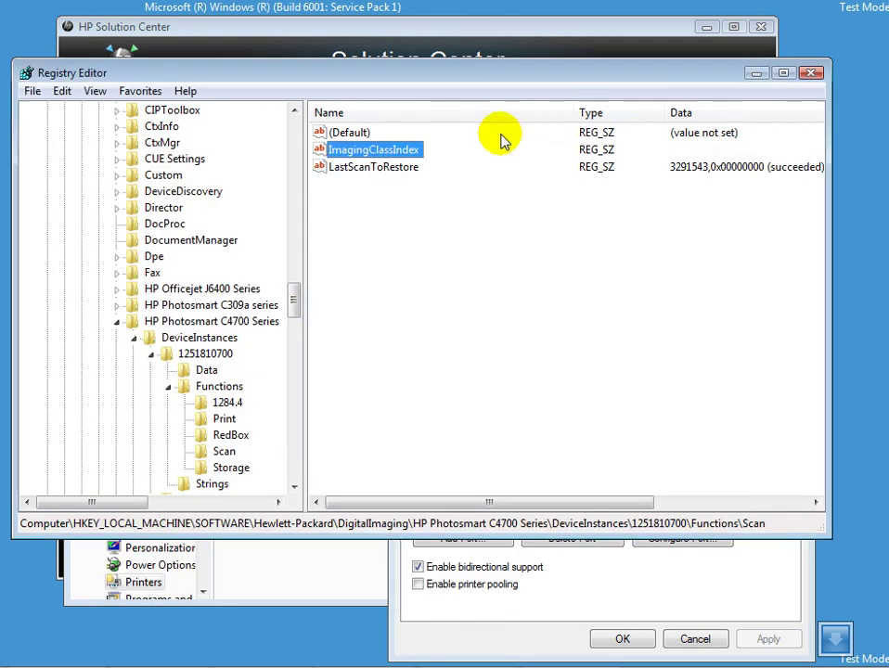
double_click(400, 152)
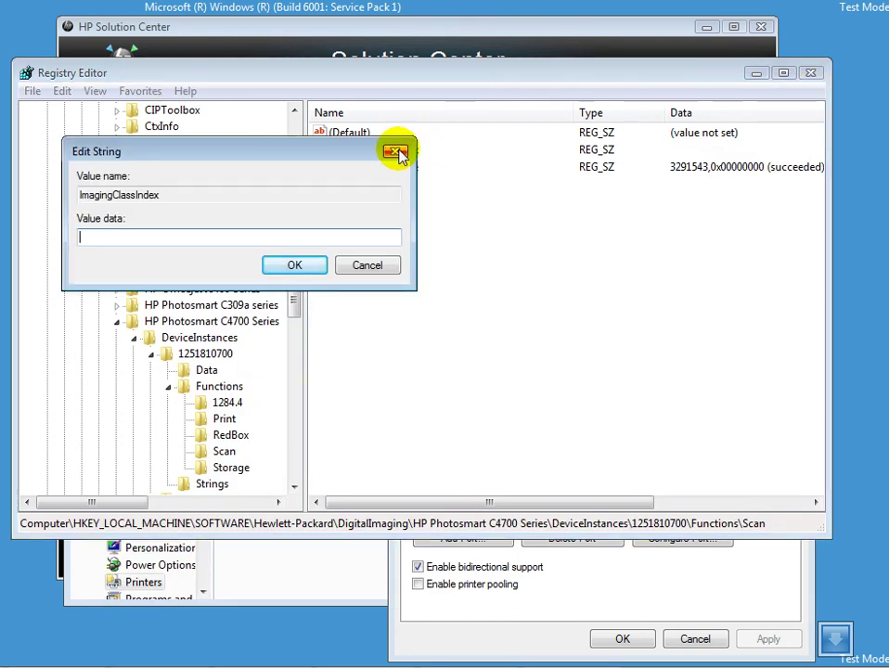
type("0001")
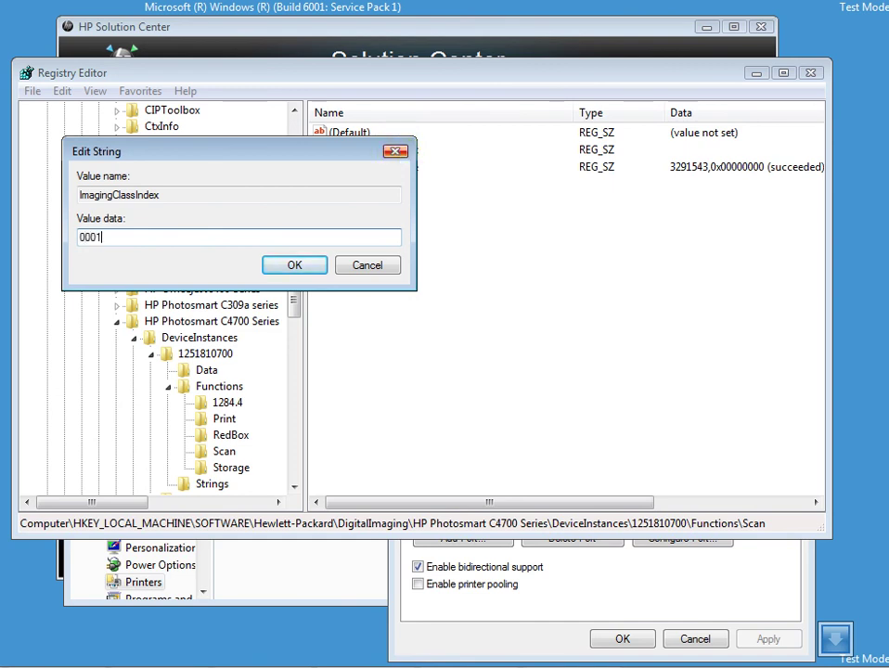
left_click(293, 269)
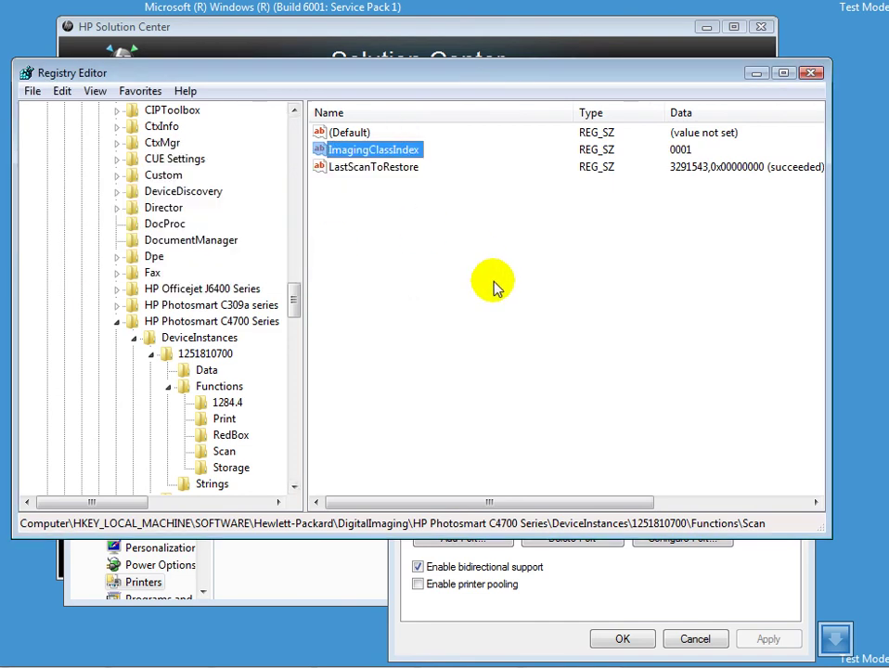
key("F5")
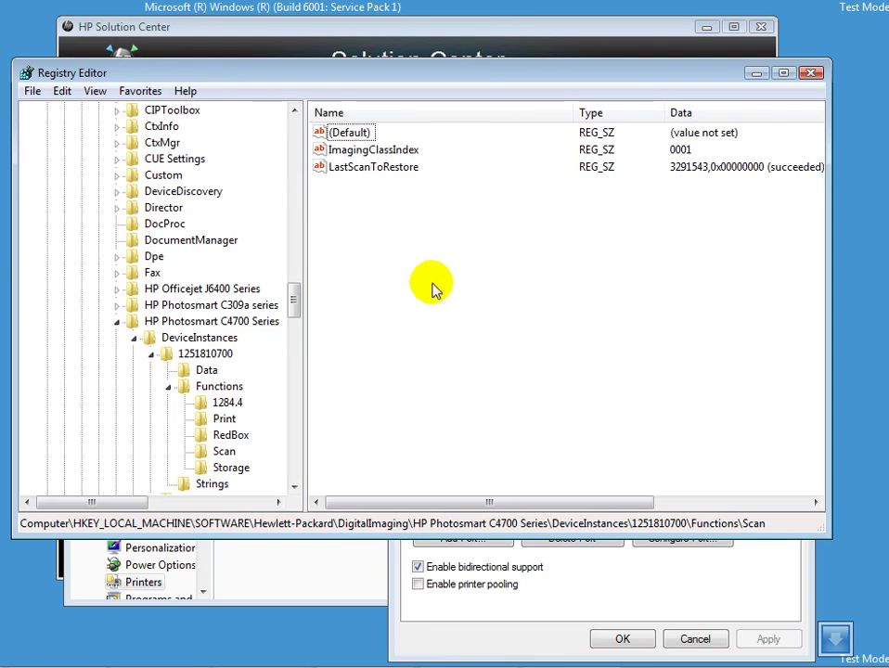
Step: Minimize Registry Editor, close the printer Properties dialog, and minimize the Printers window
left_click(753, 76)
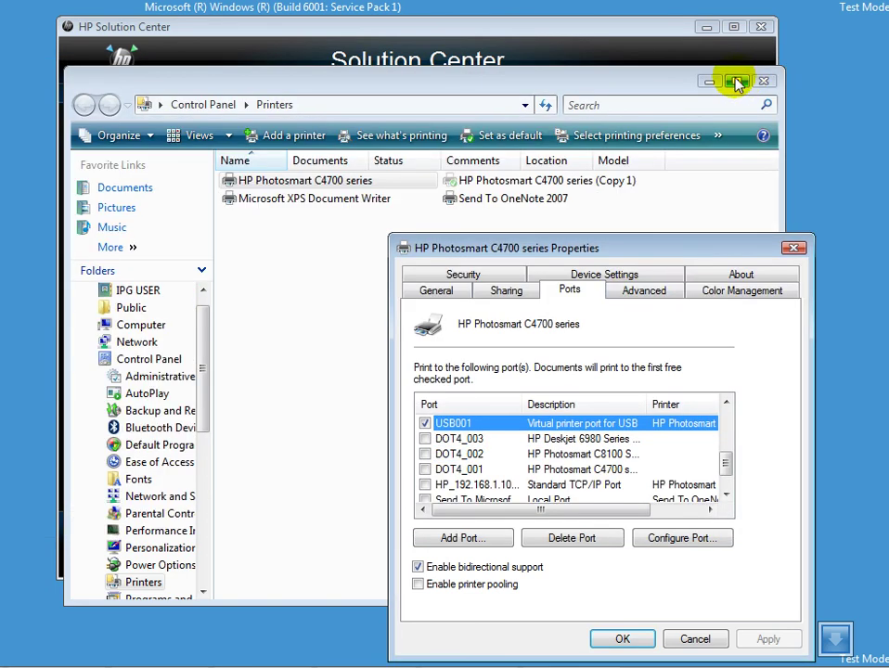
left_click(795, 248)
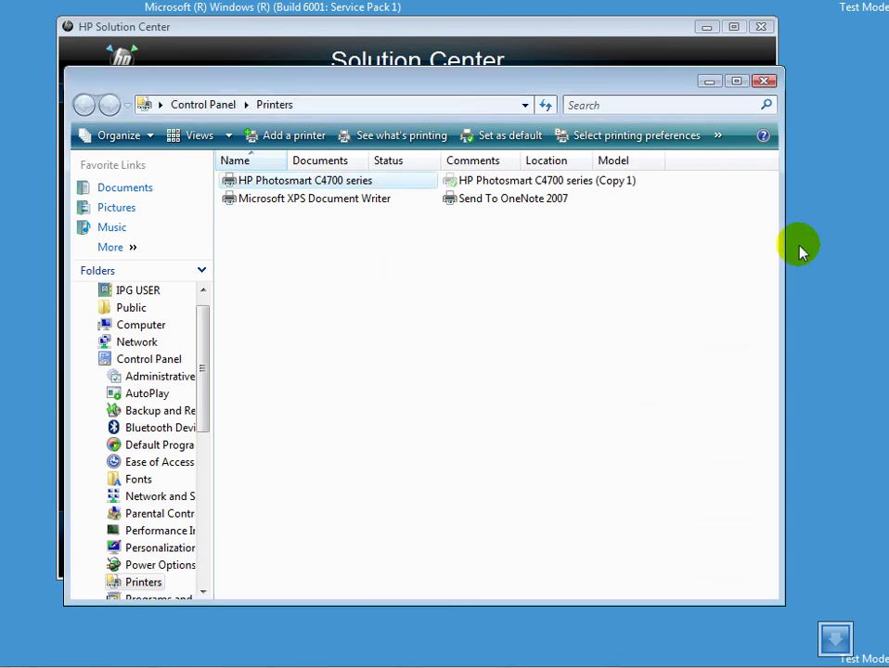
left_click(708, 84)
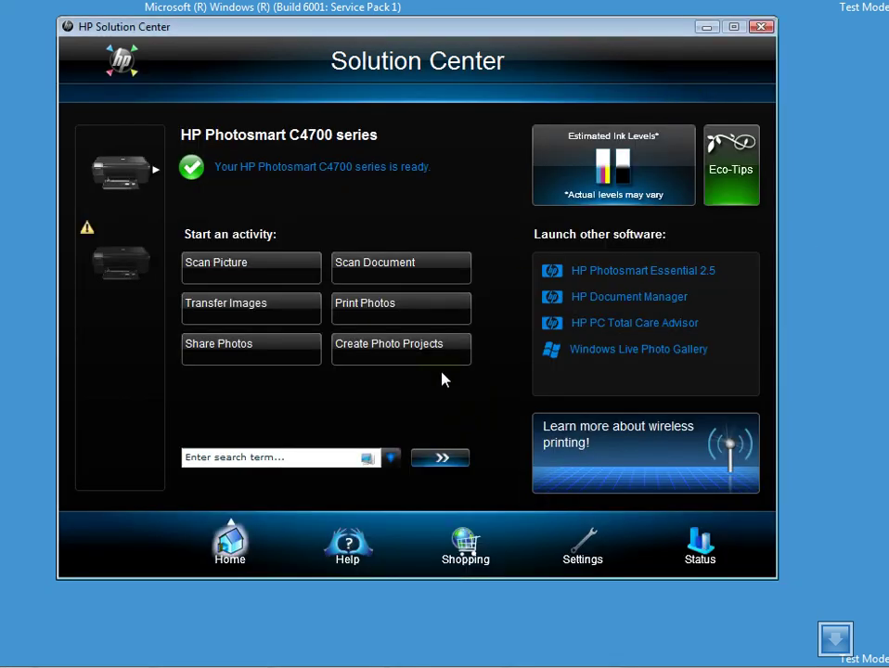
Step: Run a Scan Document to PDF File scan in Solution Center, accepting the save options
left_click(404, 269)
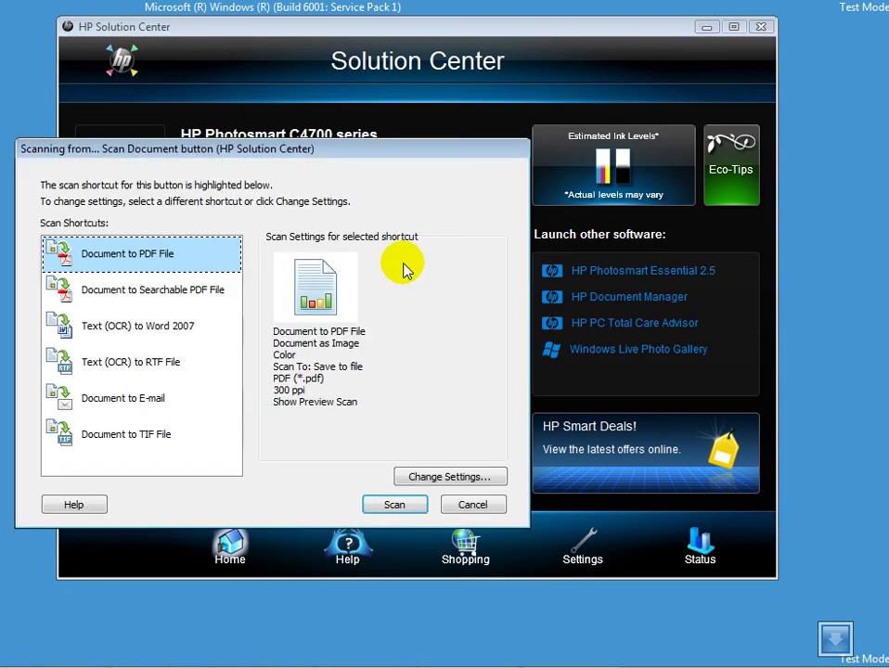
left_click(396, 504)
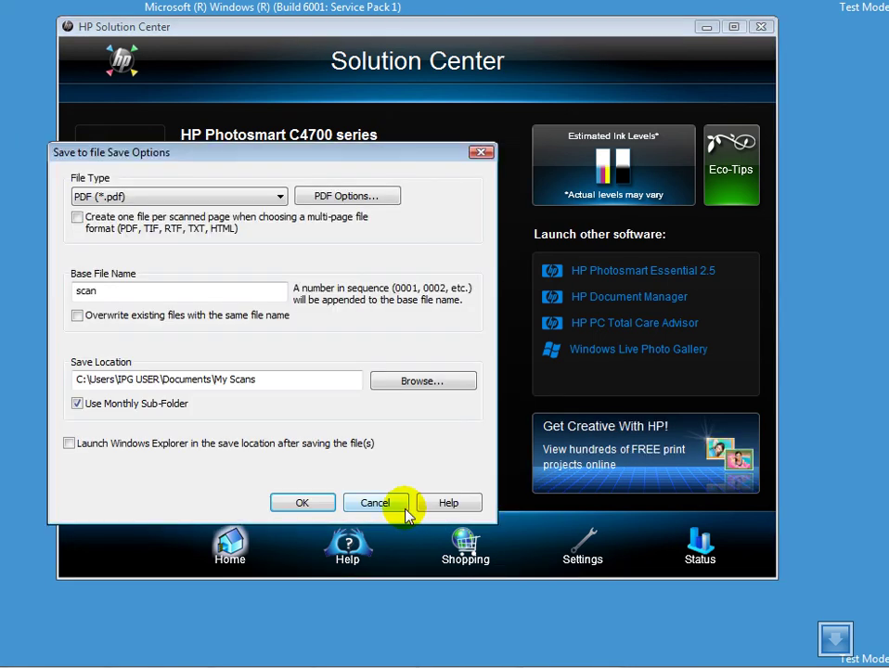
left_click(327, 511)
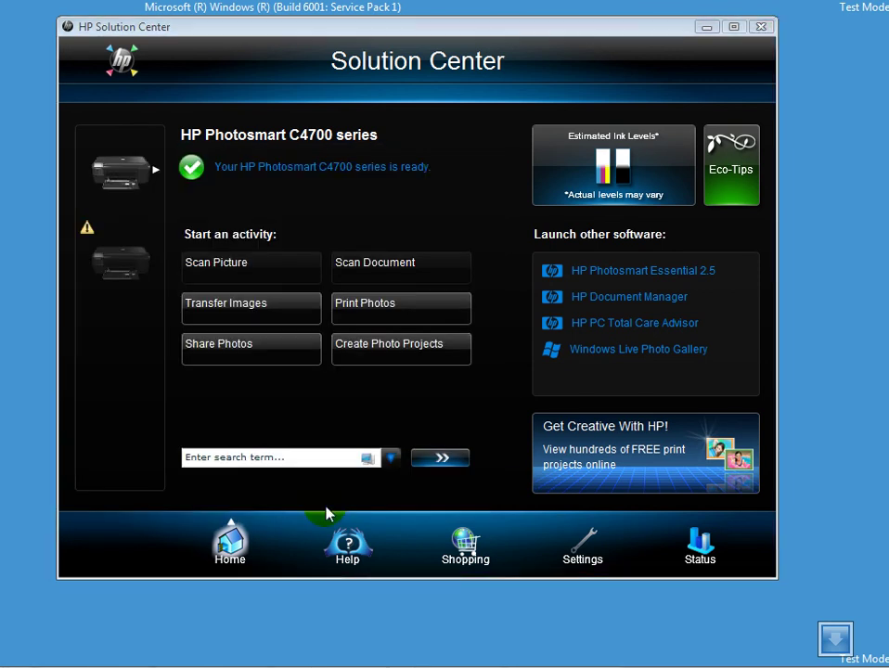